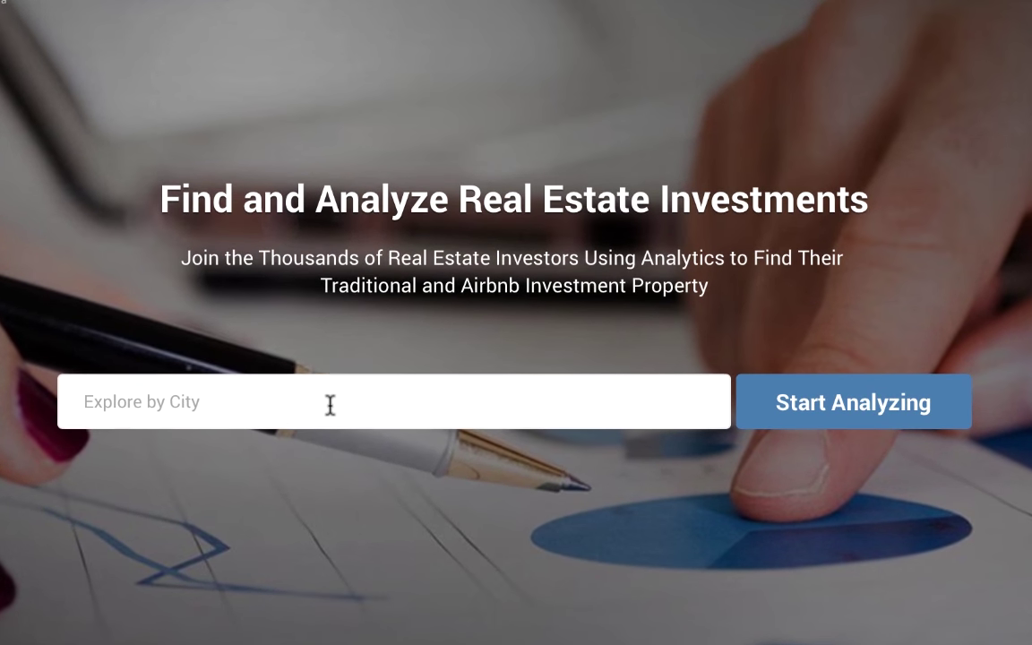
Search for 'Chicago IL, United States' and start analyzing its investment properties
left_click(391, 378)
type("Chicago")
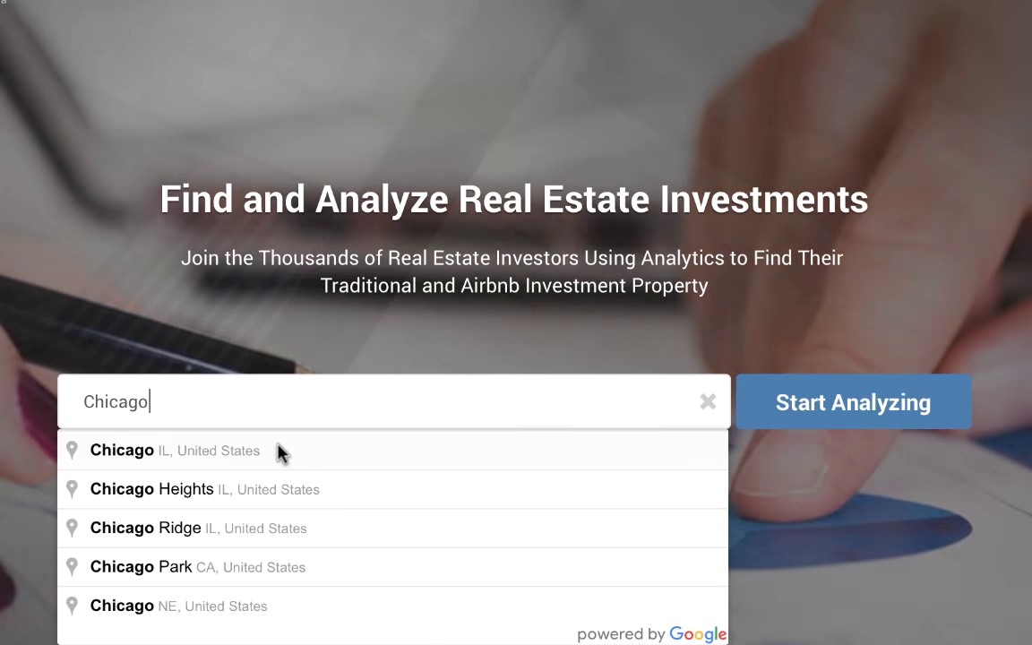
left_click(279, 451)
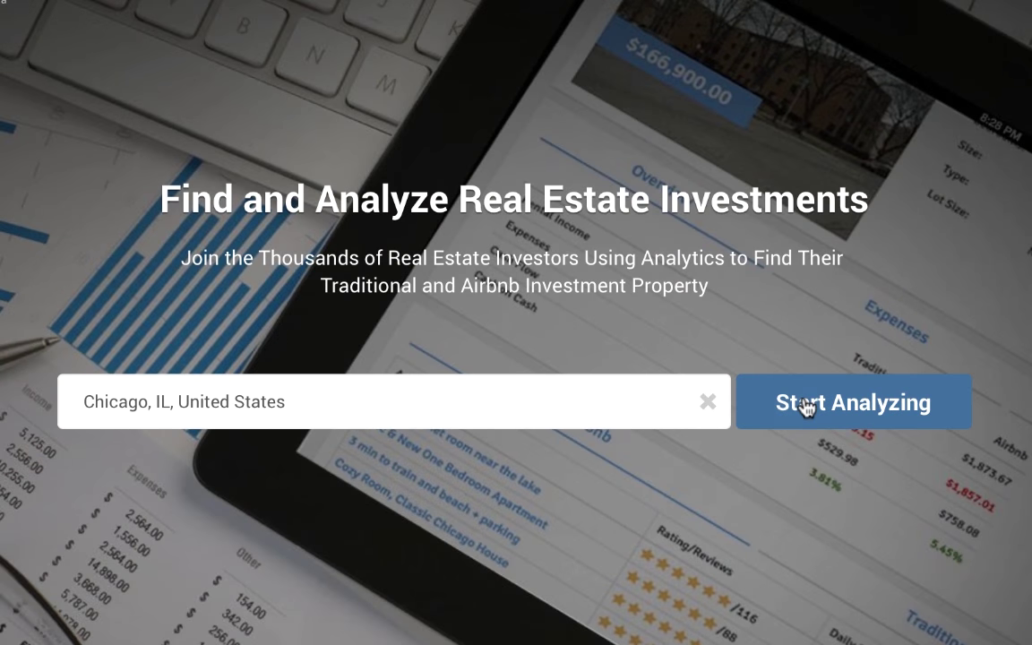
left_click(807, 405)
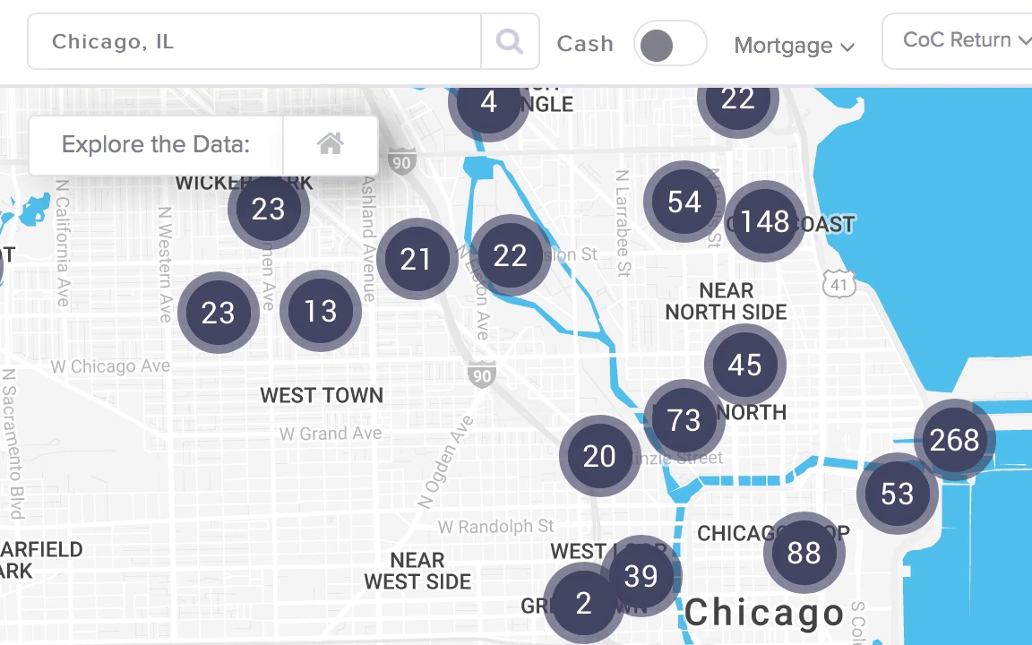
Shade the Chicago map by Airbnb Occupancy Rate, then set the overlay back to None
left_click(329, 147)
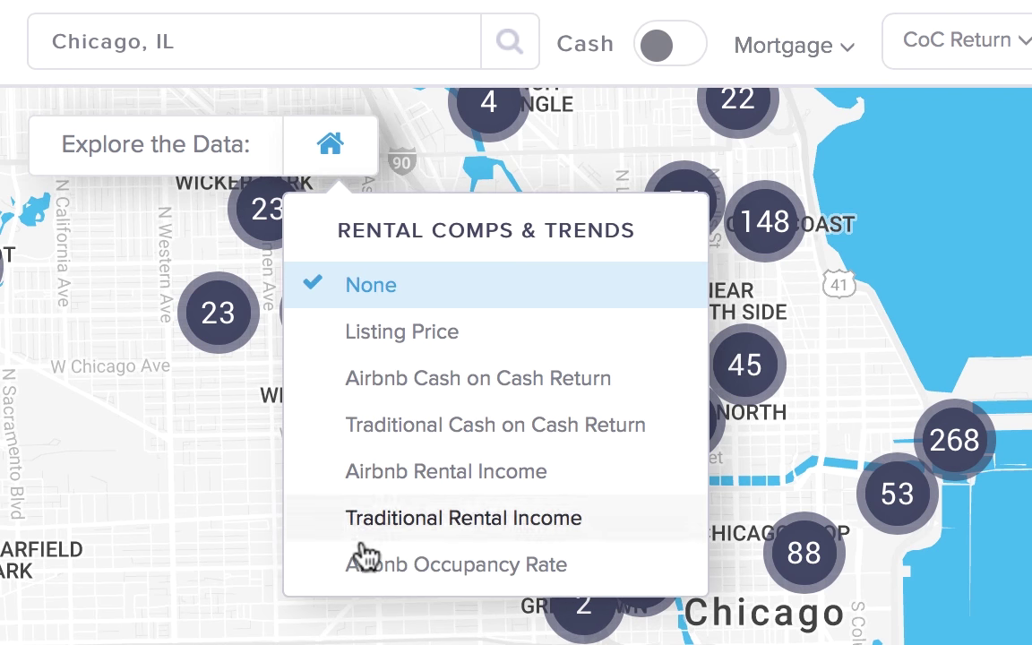
left_click(126, 525)
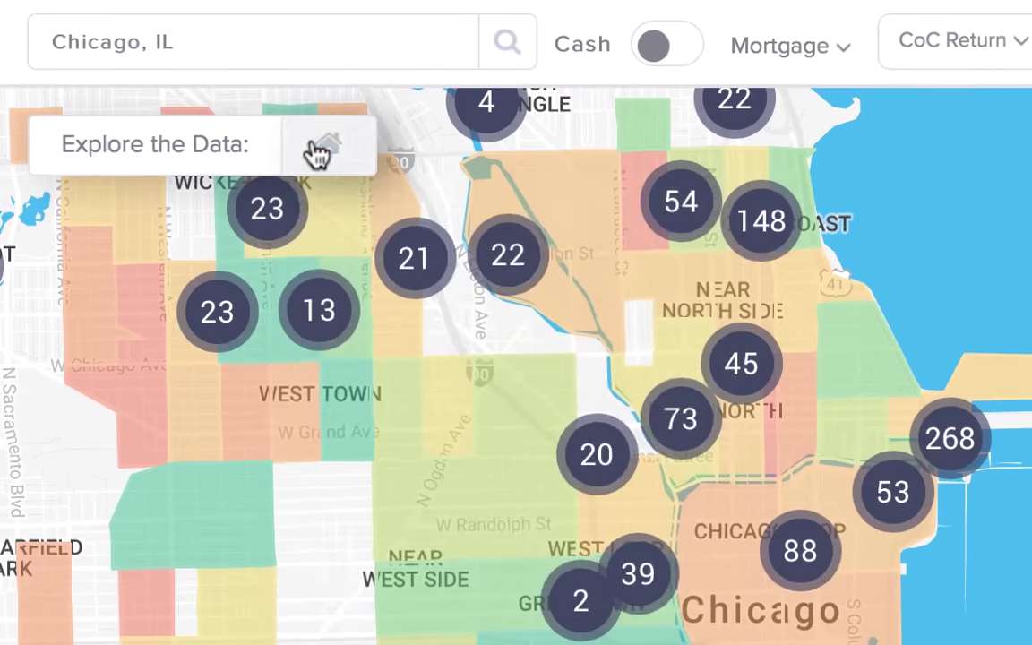
left_click(216, 162)
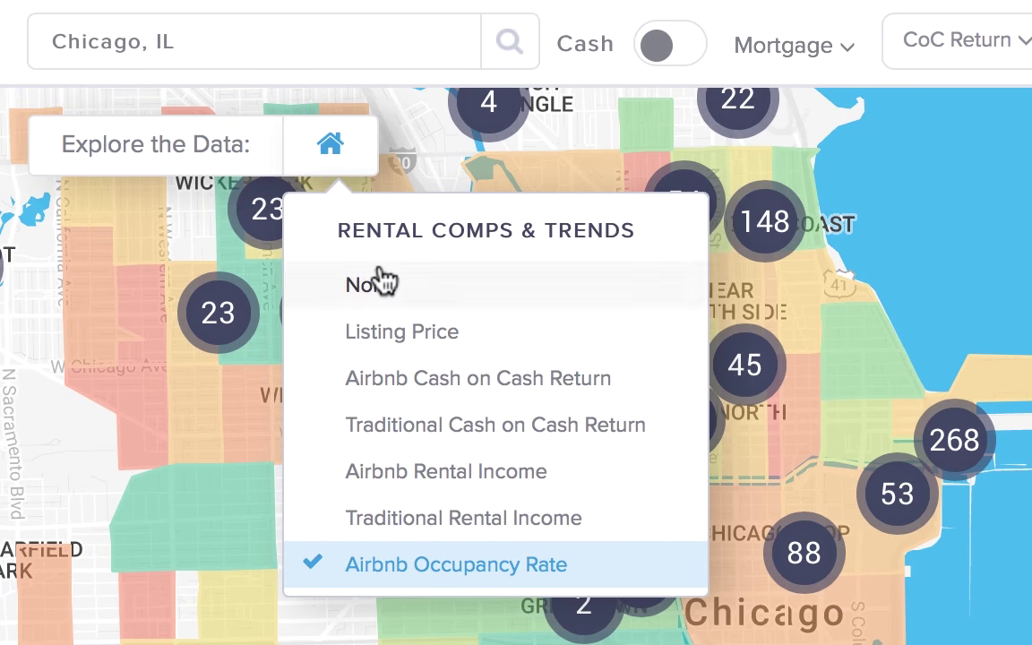
left_click(250, 253)
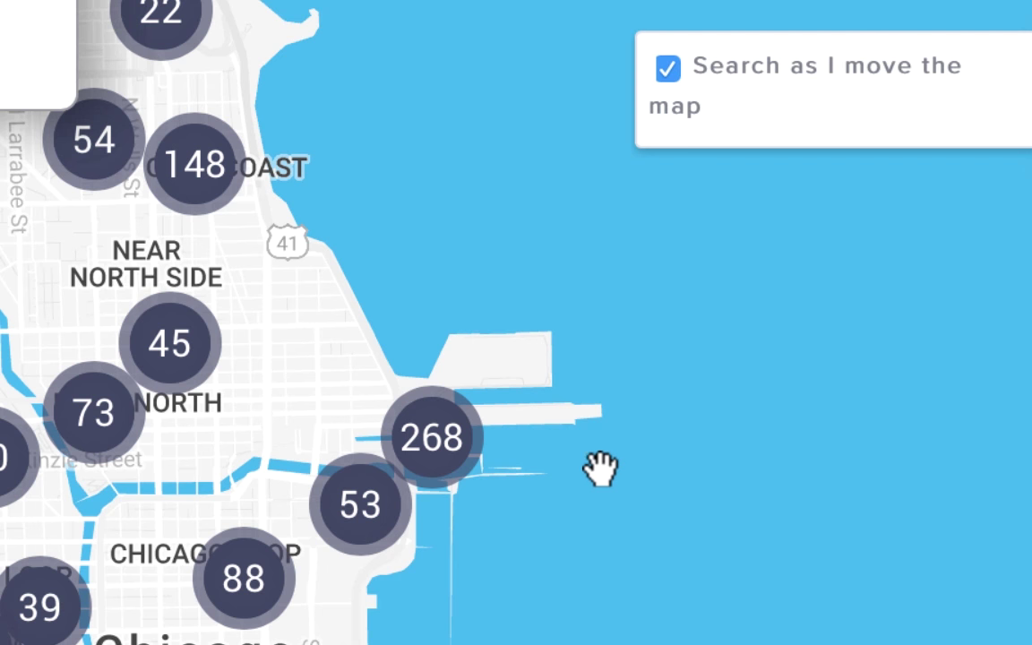
Pan the map north from Streeterville to Lincoln Park and zoom into its 268 cluster
mouse_move(430, 453)
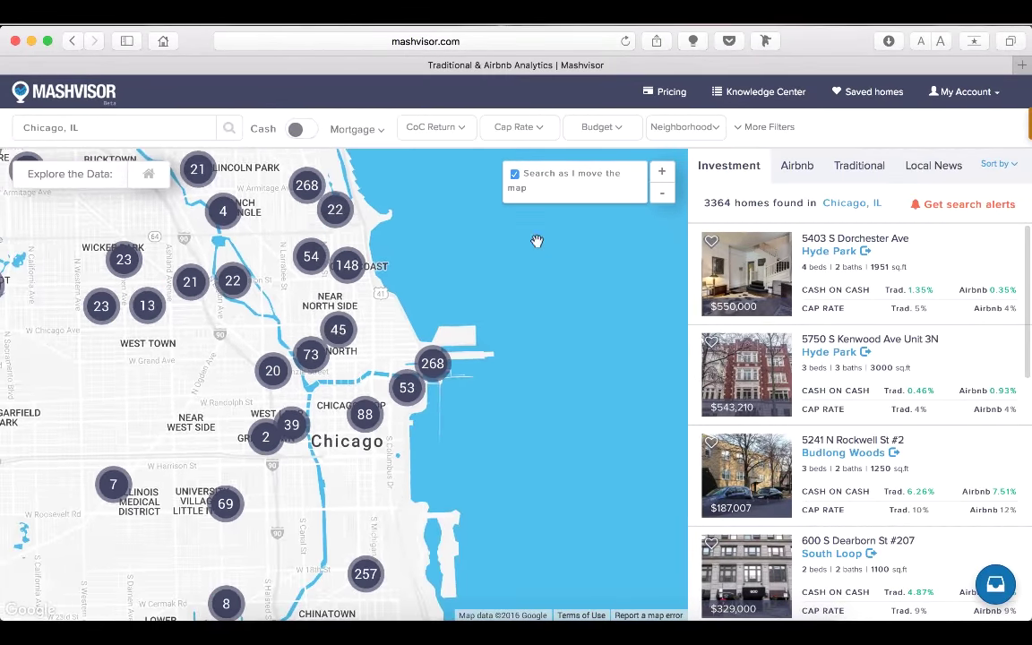
left_click_drag(537, 241, 537, 415)
mouse_move(324, 385)
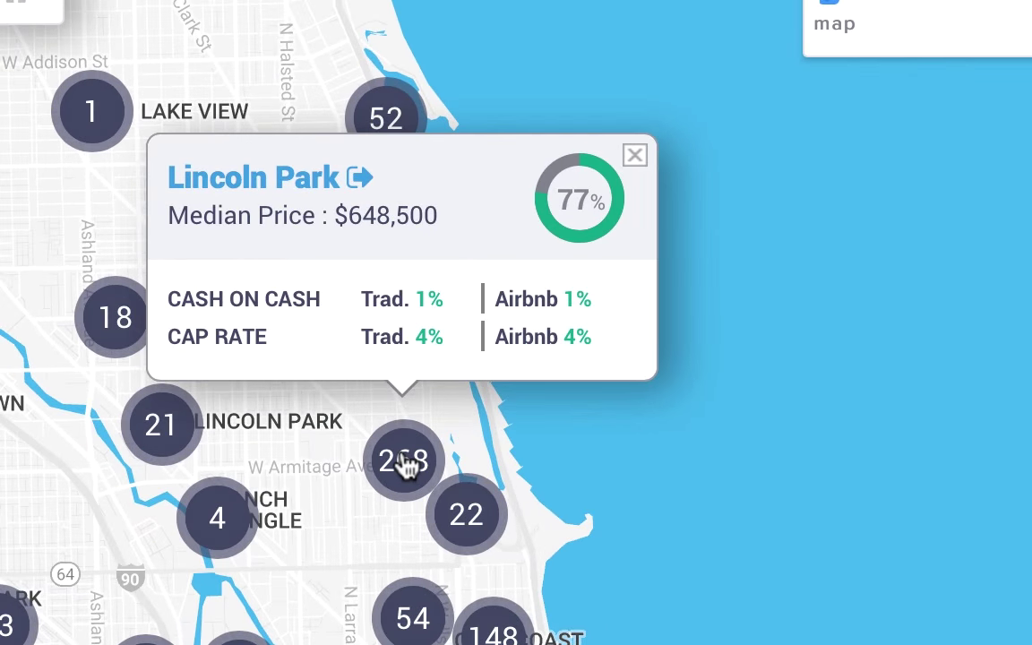
left_click(405, 463)
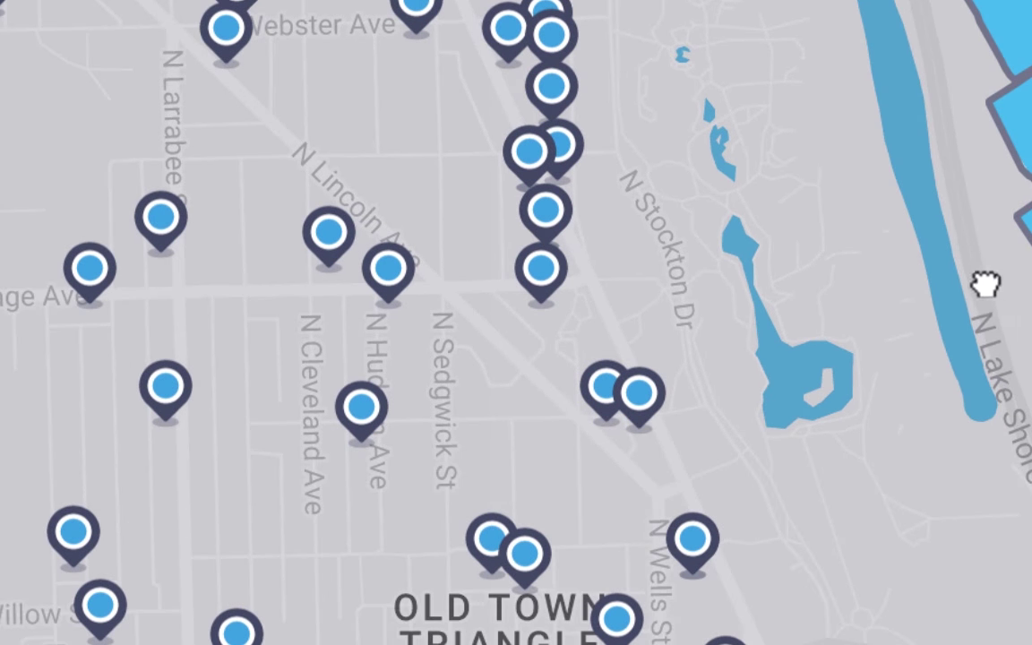
Compare listing popups for 1850 N Clark St #1505 and 1853 N Lincoln Ave Unit 1D
left_click(649, 400)
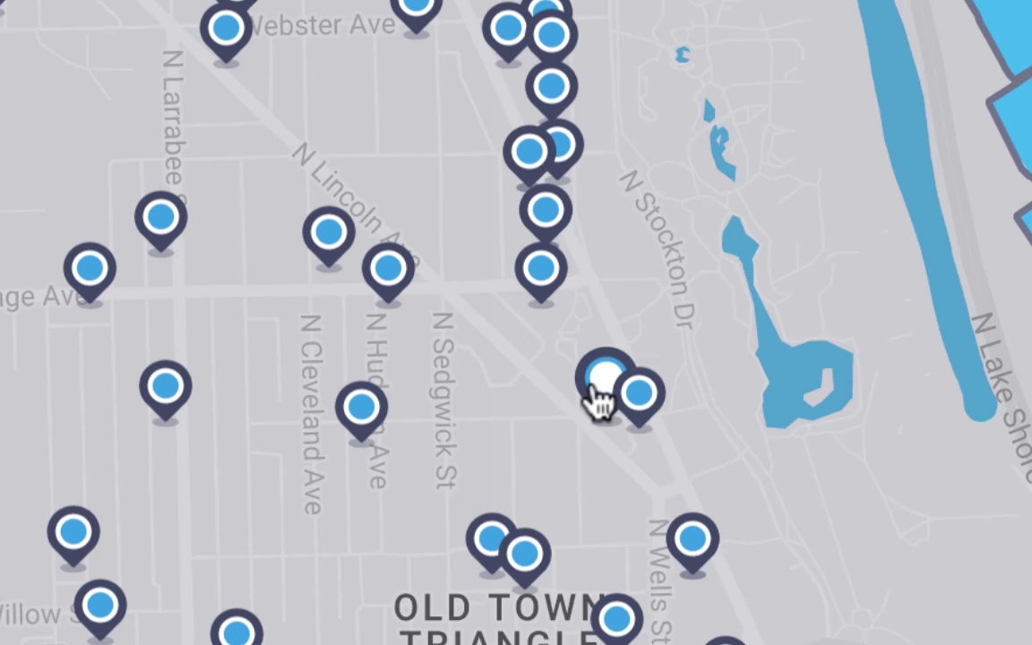
left_click(597, 399)
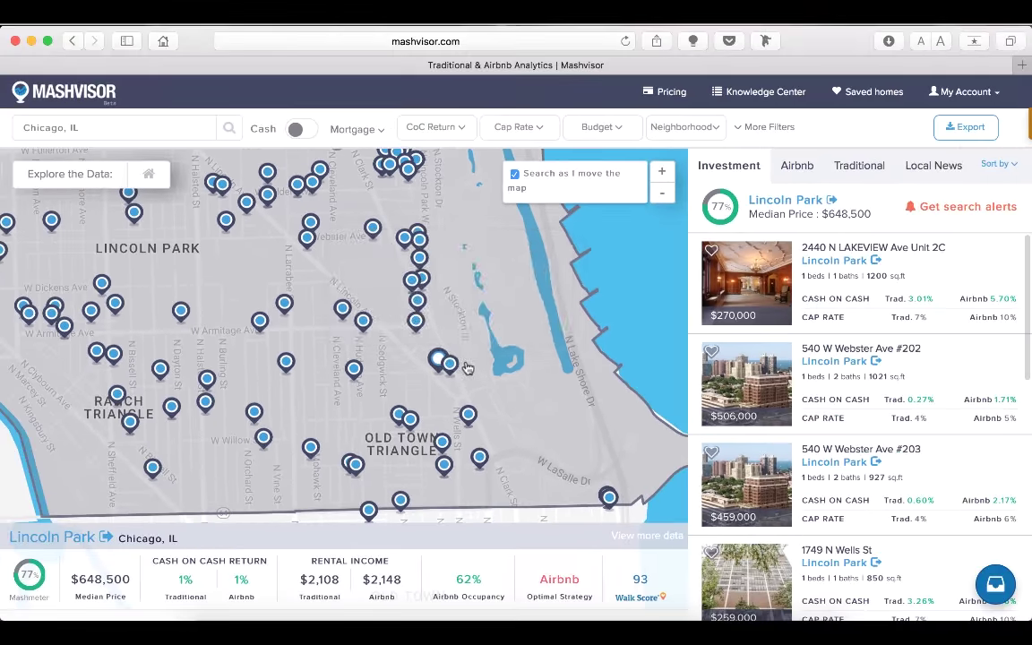
left_click(639, 393)
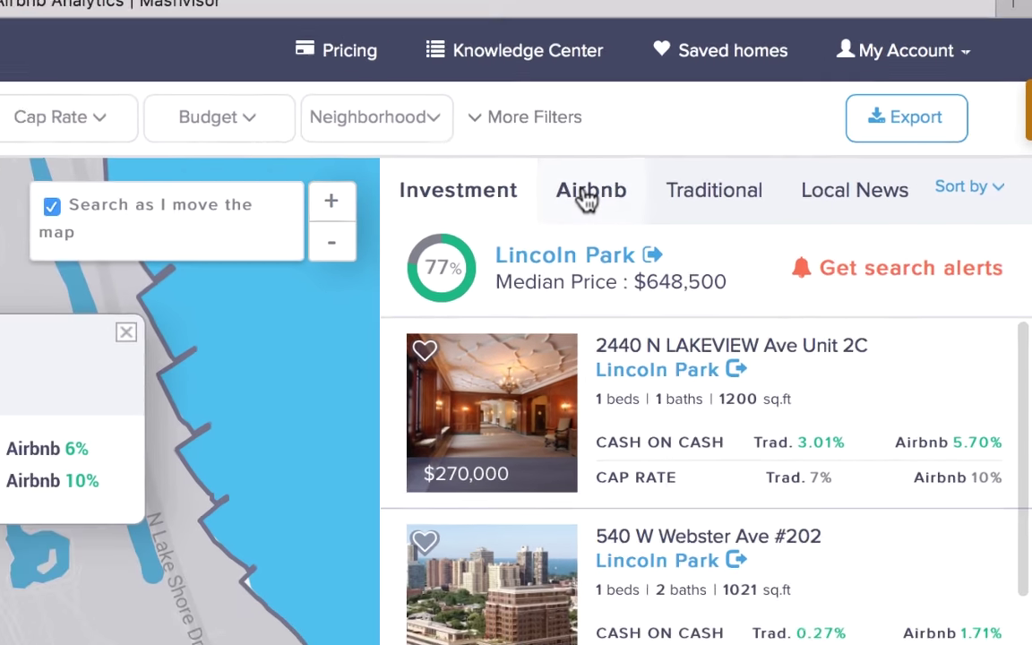
Switch the listings panel from Airbnb to Traditional and back to the 35 Airbnb homes
left_click(510, 204)
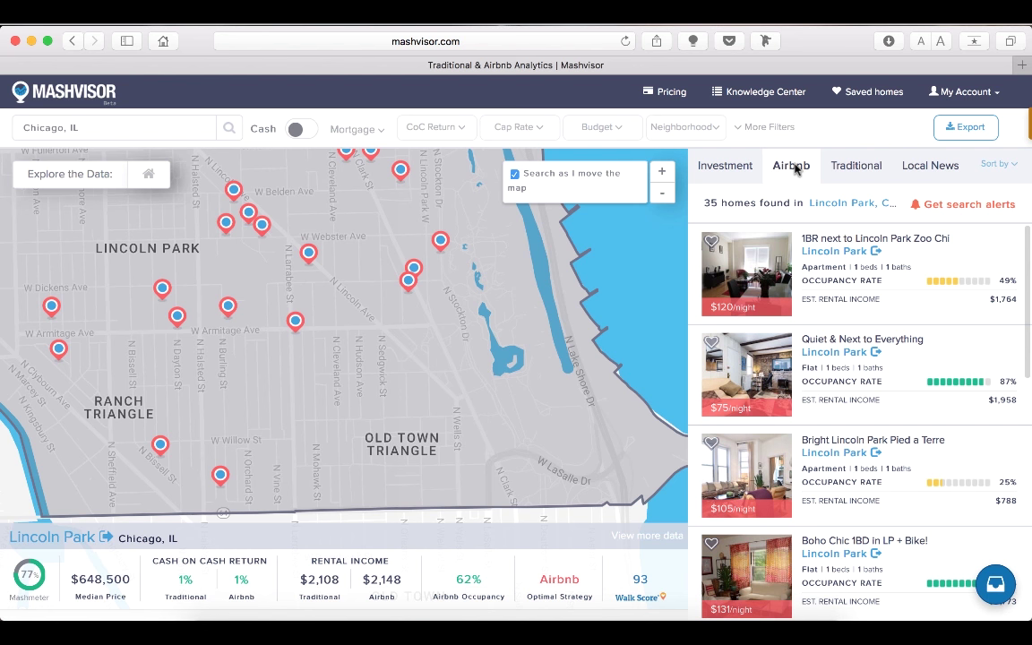
left_click(851, 166)
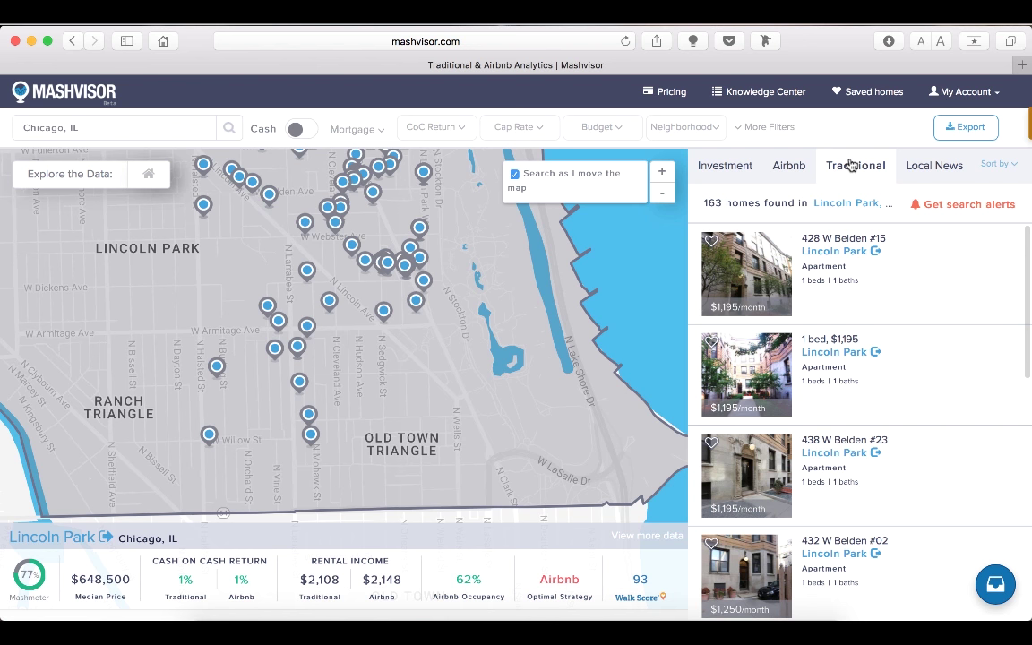
left_click(789, 167)
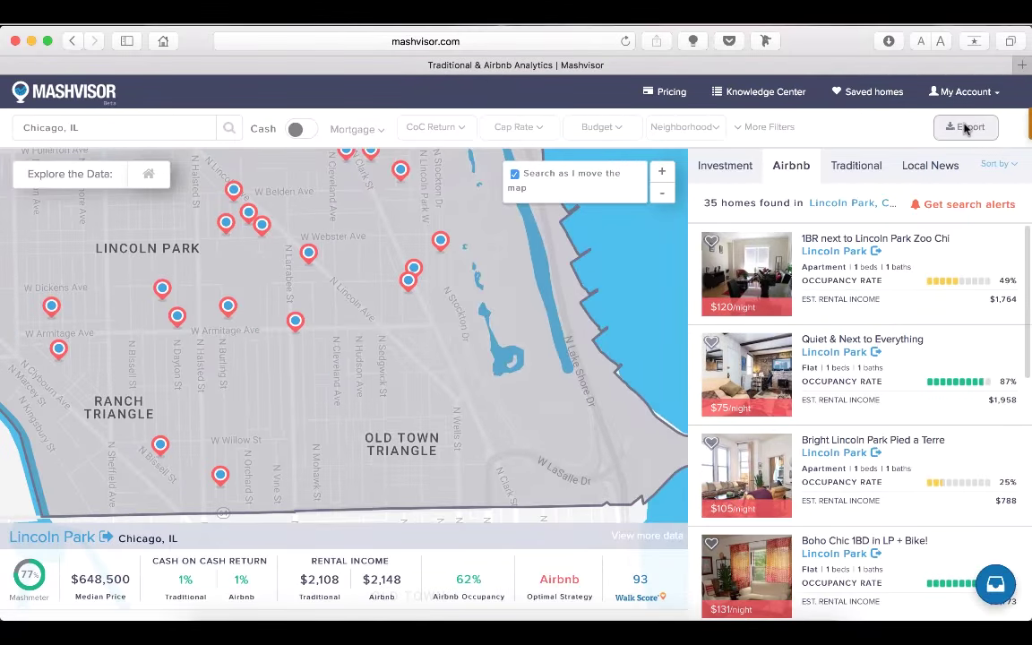
Export the Airbnb listings to workbook Airbnb_NE269590-2, then close it in Excel
left_click(966, 128)
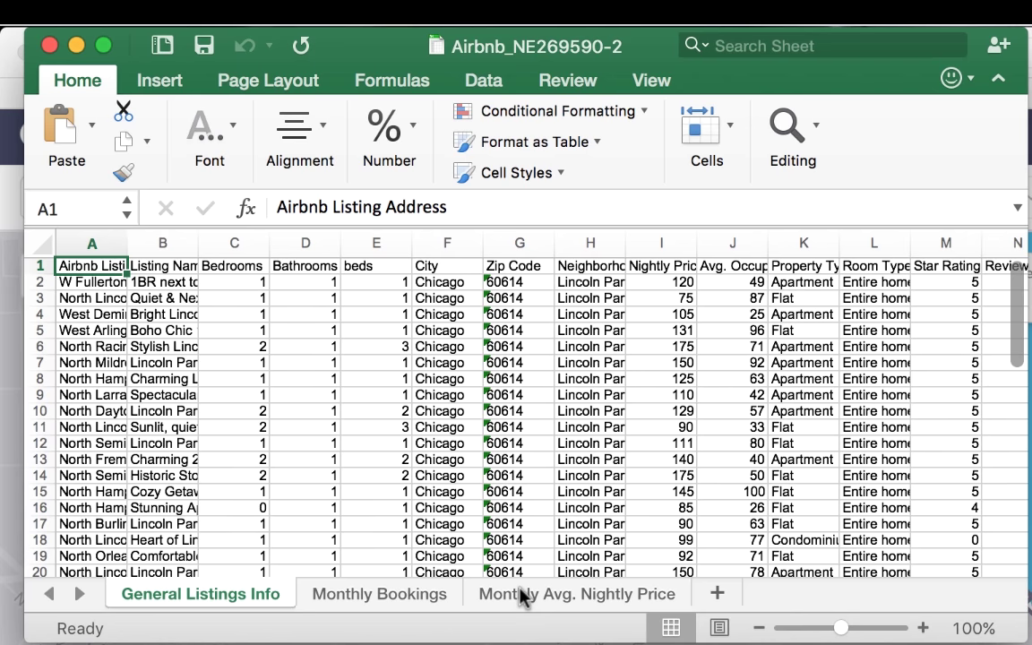
left_click(51, 46)
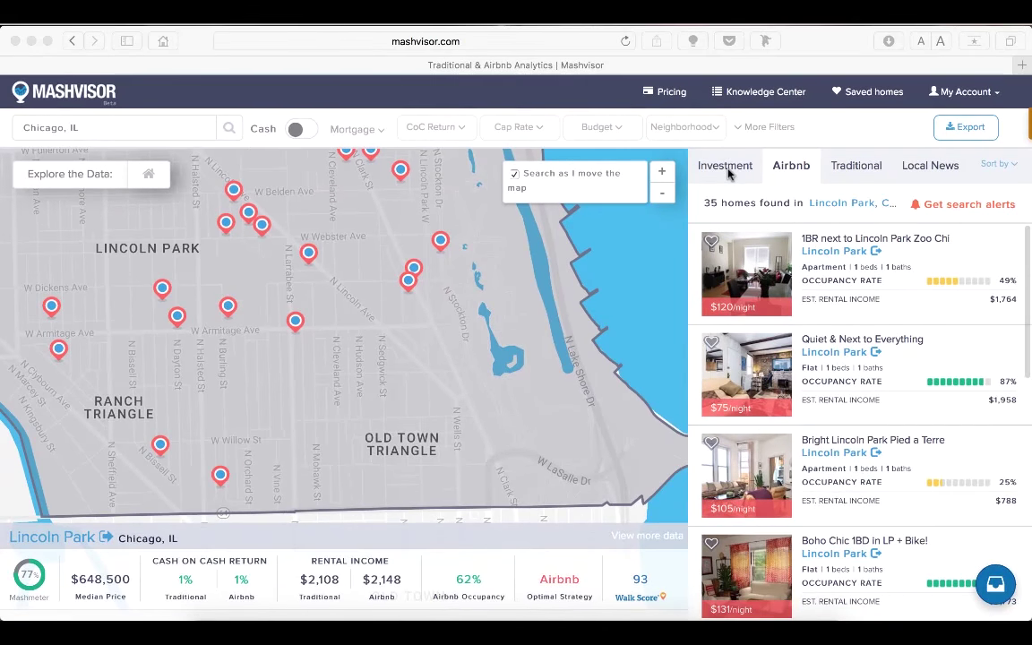
Show investment listings with mortgage financing: $50,000 down payment on a 30 years Fixed loan
left_click(729, 174)
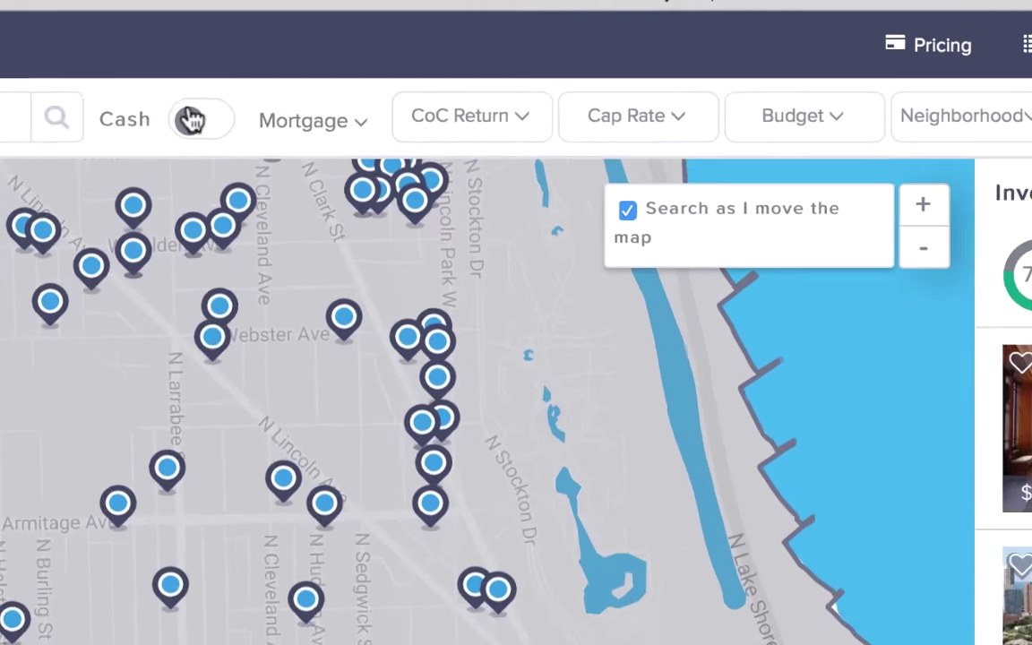
left_click(191, 119)
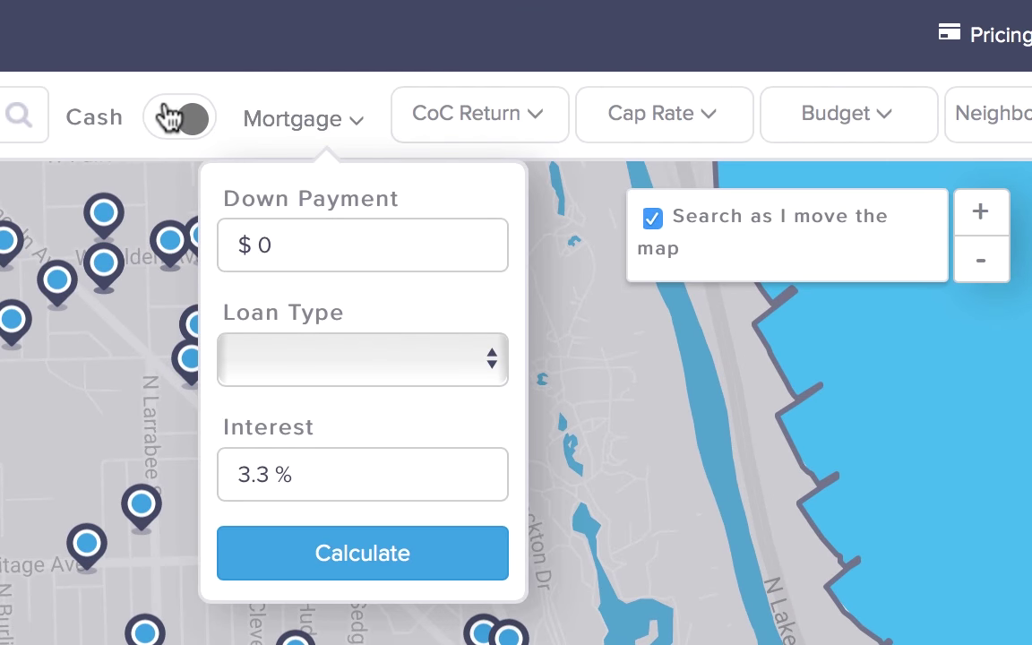
left_click(313, 248)
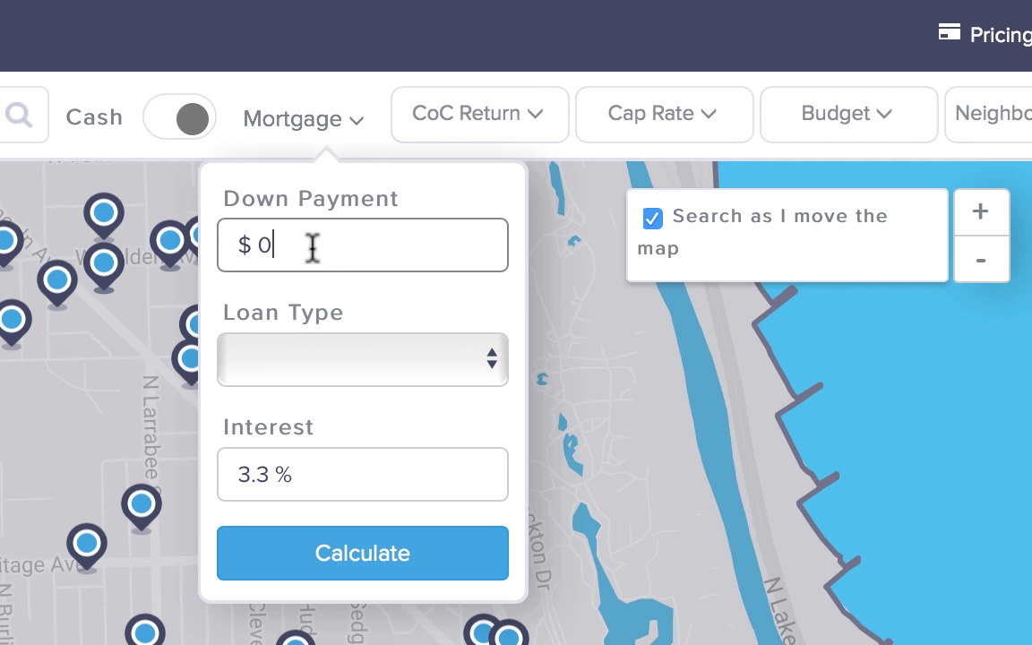
type("50000")
left_click(336, 354)
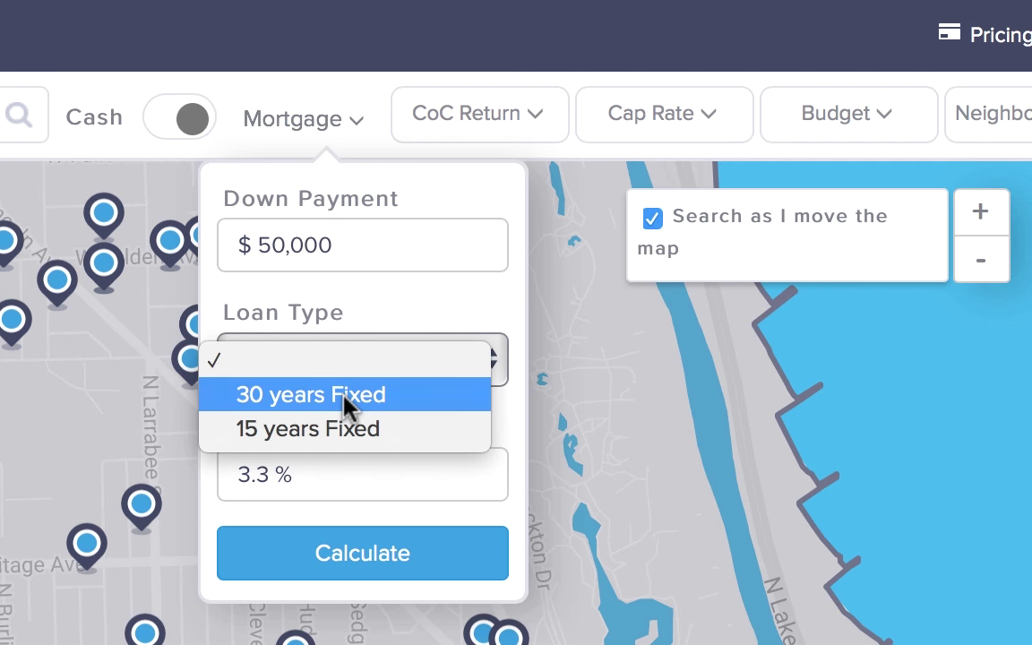
left_click(341, 398)
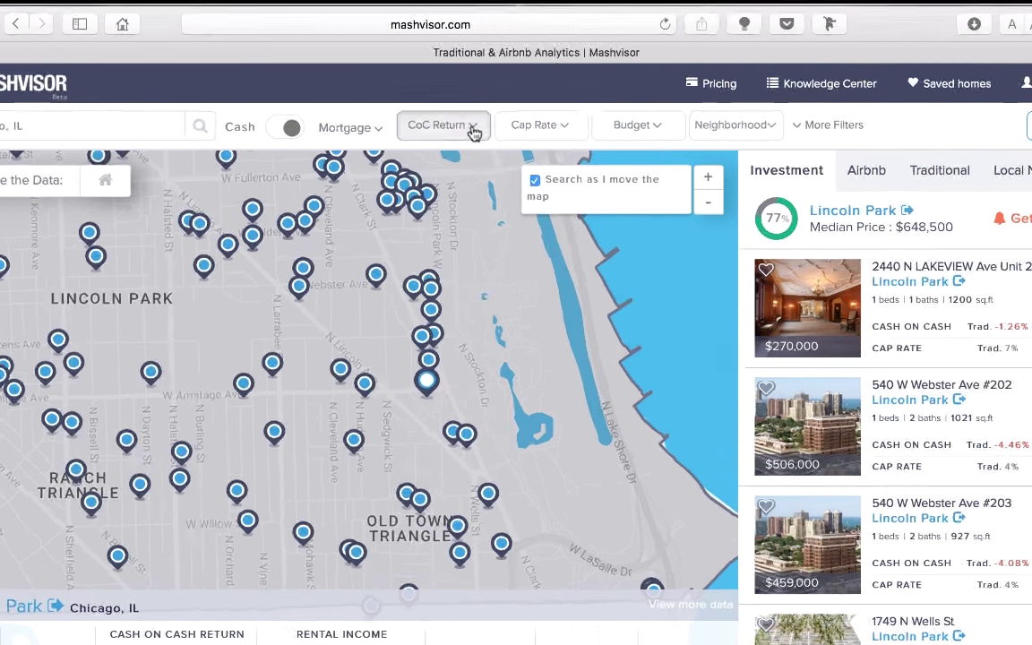
Set the minimum cash-on-cash return filter to 5%
left_click(431, 127)
left_click_drag(398, 176, 432, 177)
left_click_drag(472, 233, 463, 233)
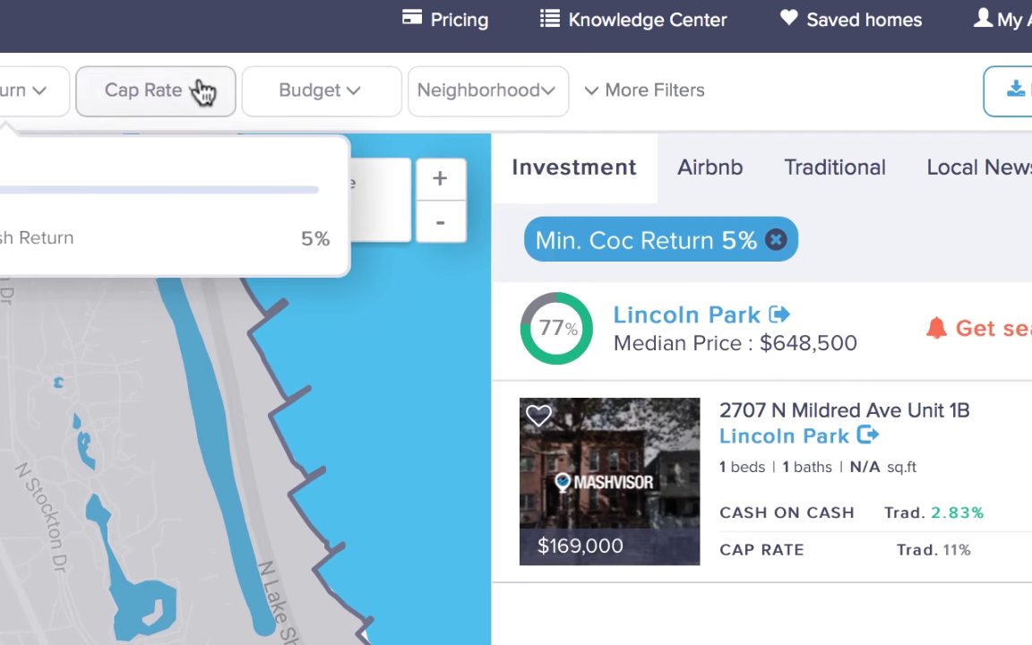
Review the Cap Rate, Budget, Neighborhood and More Filters options without changing them
left_click(544, 127)
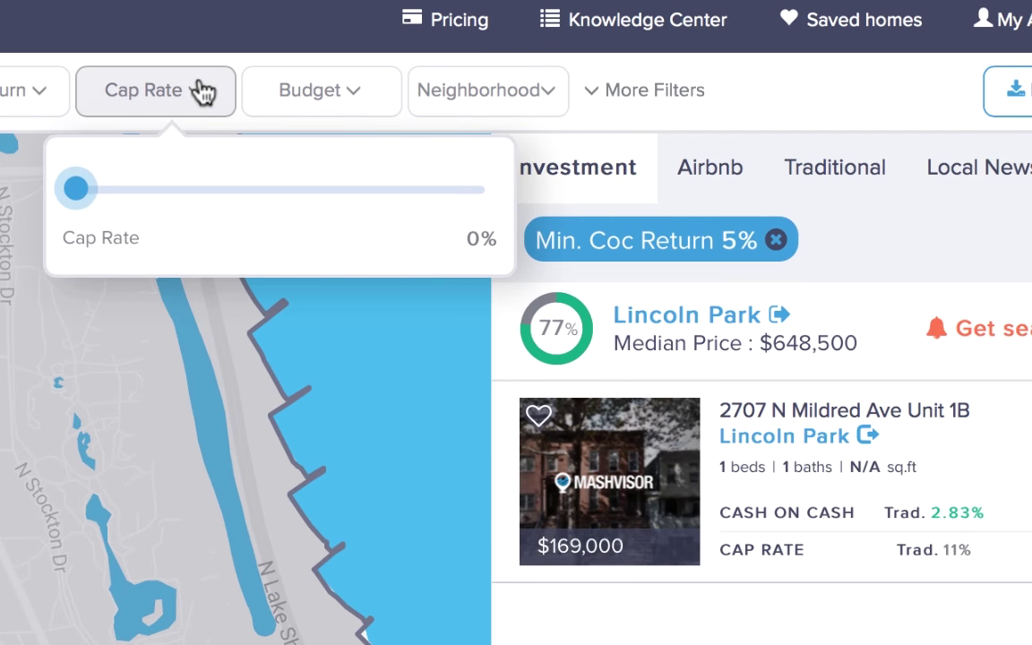
left_click(296, 89)
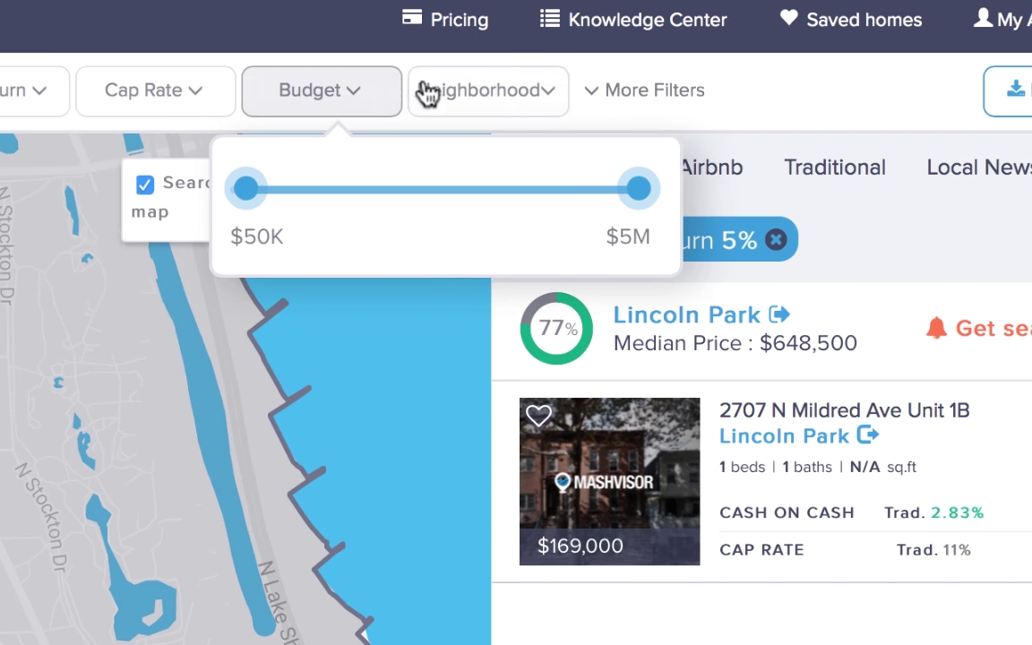
left_click(473, 91)
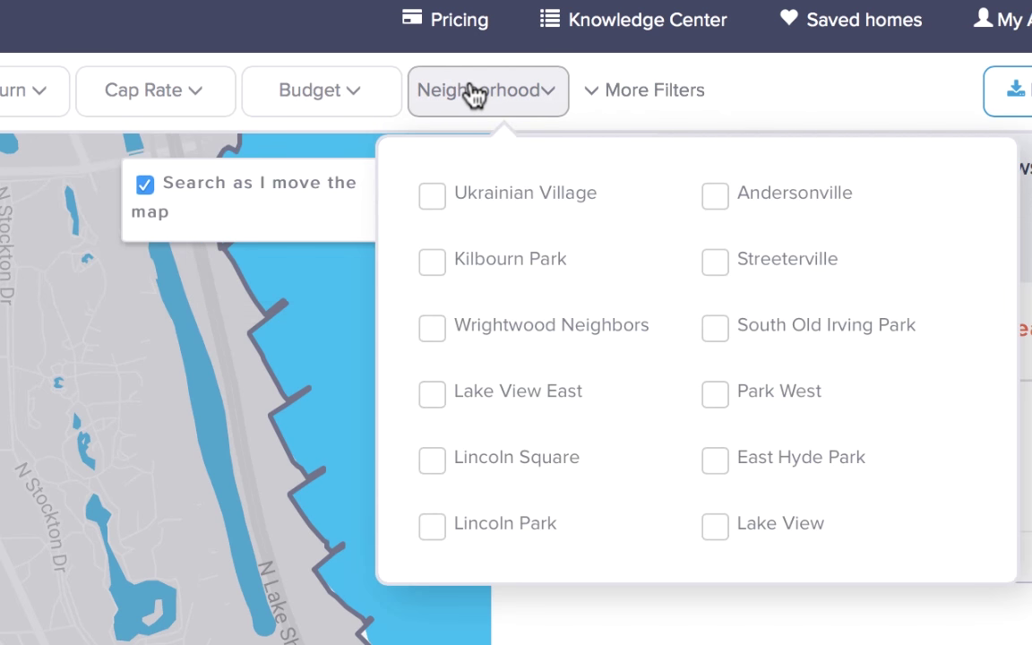
left_click(475, 94)
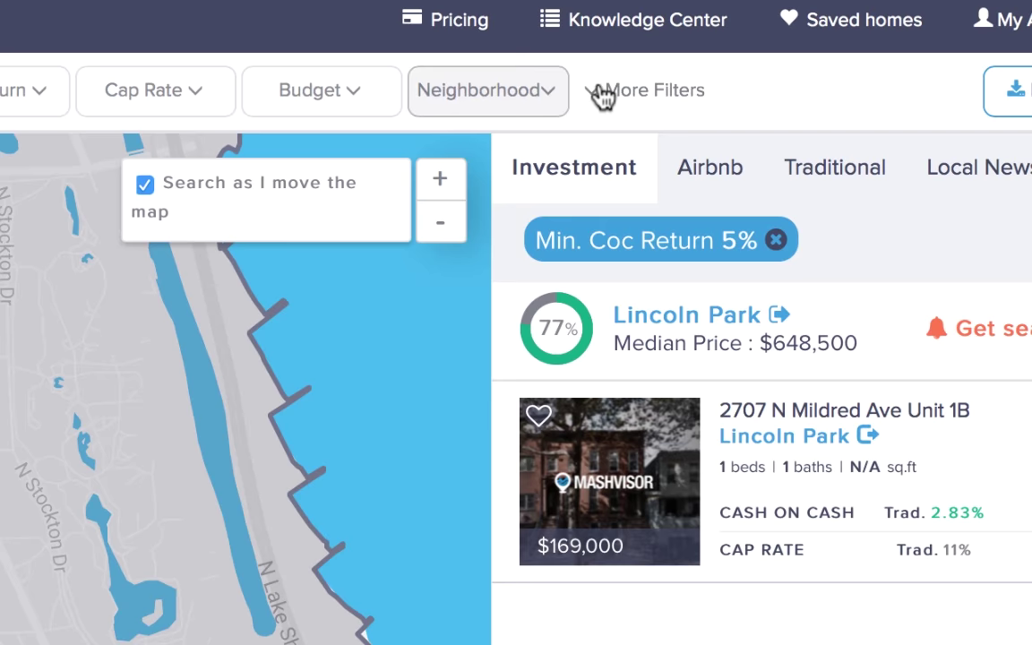
left_click(617, 92)
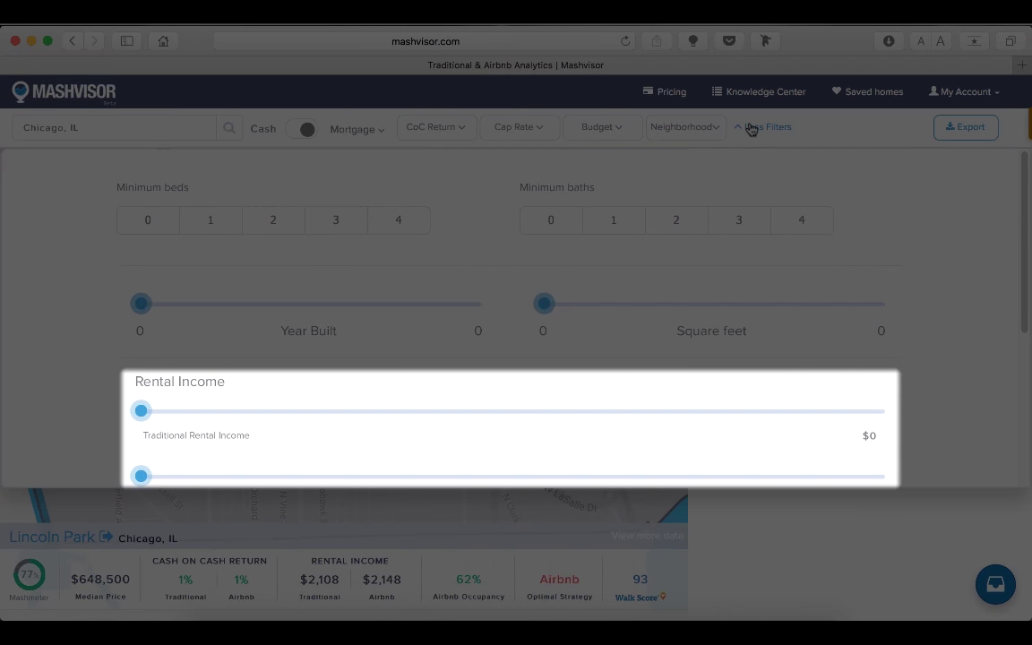
scroll(869, 306, "down", 4)
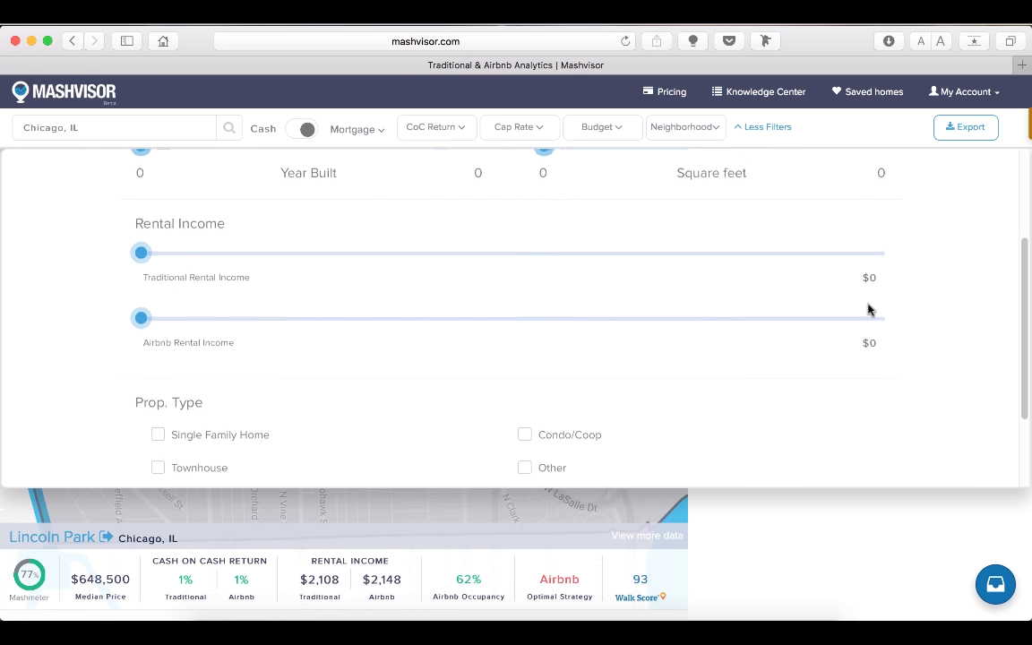
left_click(750, 127)
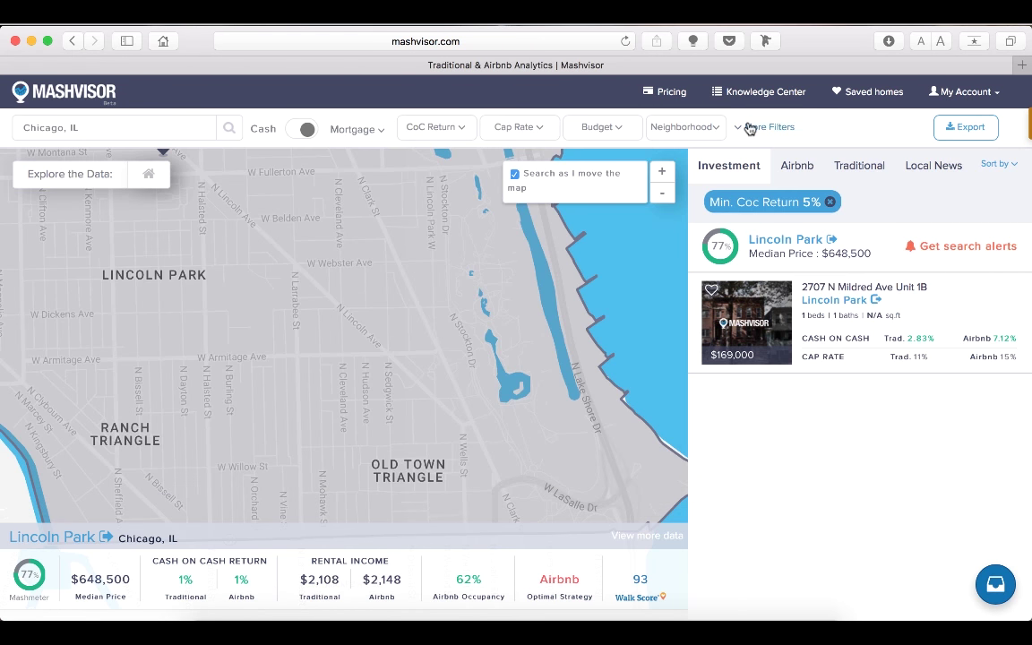
left_click(833, 287)
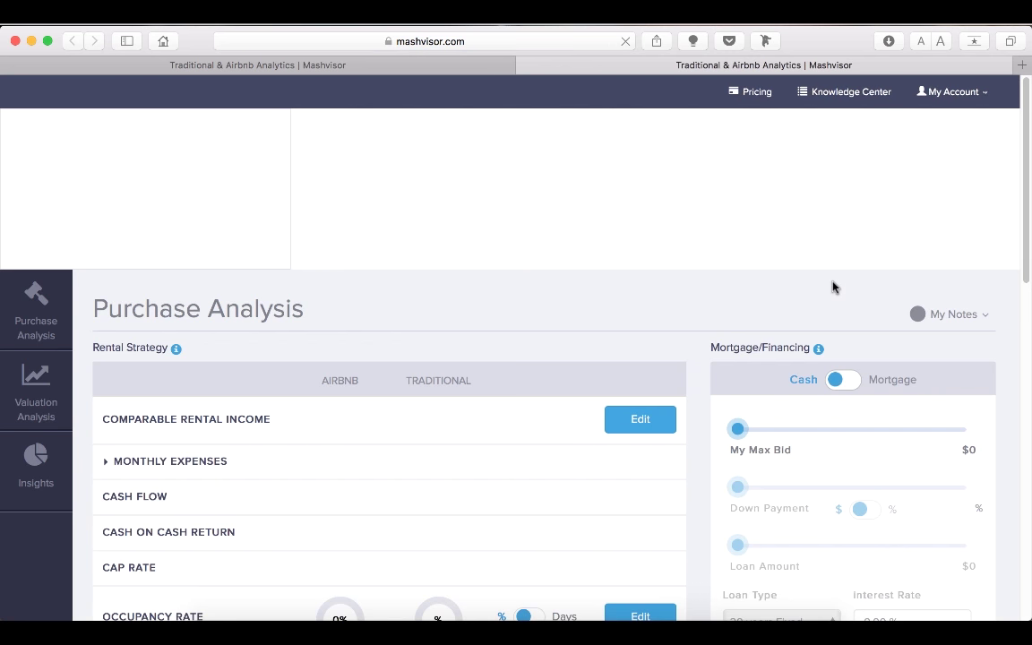